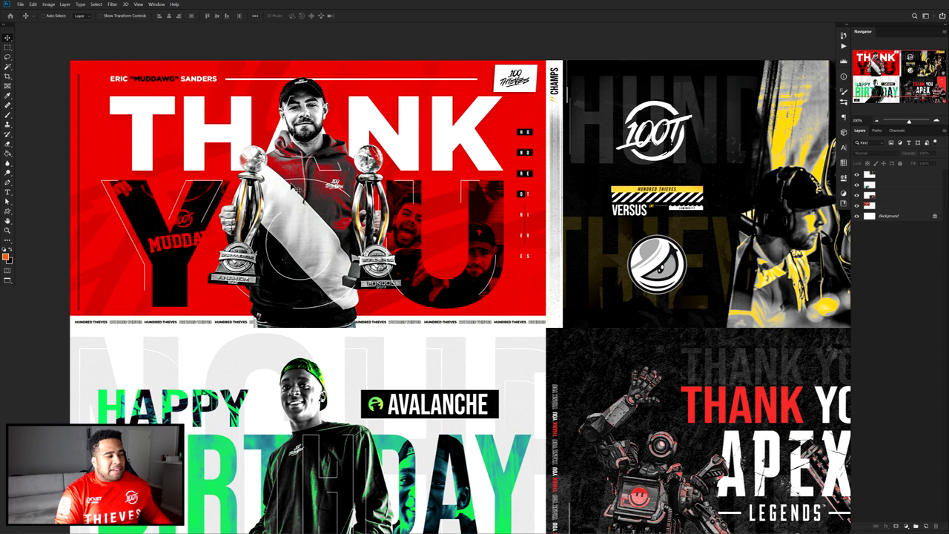
- Pan and zoom around the example artboards, including the Call of Duty artwork
scroll(298, 186, up, 2)
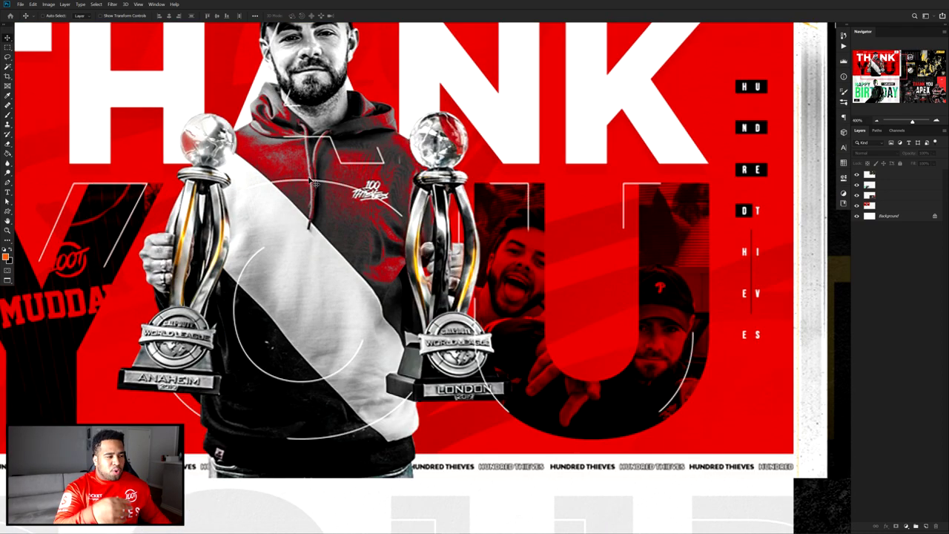
scroll(368, 139, down, 4)
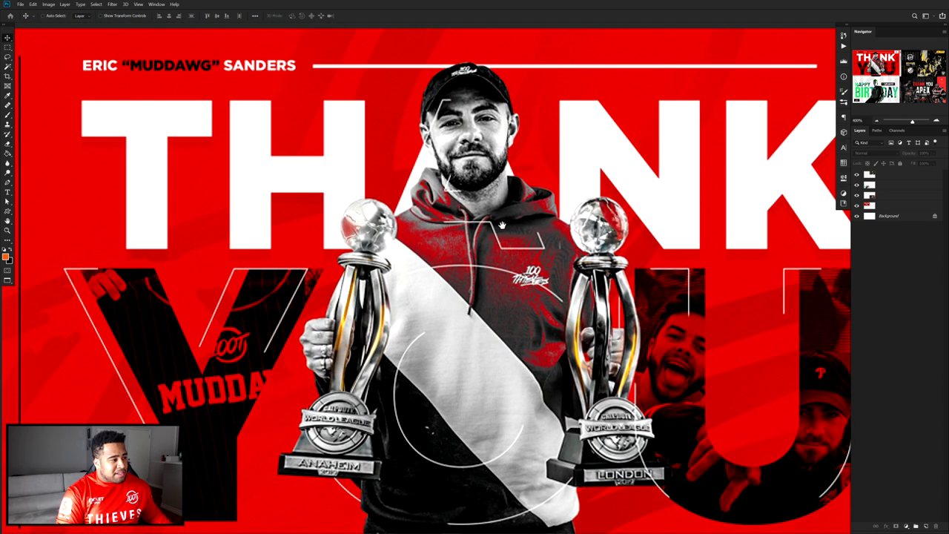
scroll(575, 267, right, 3)
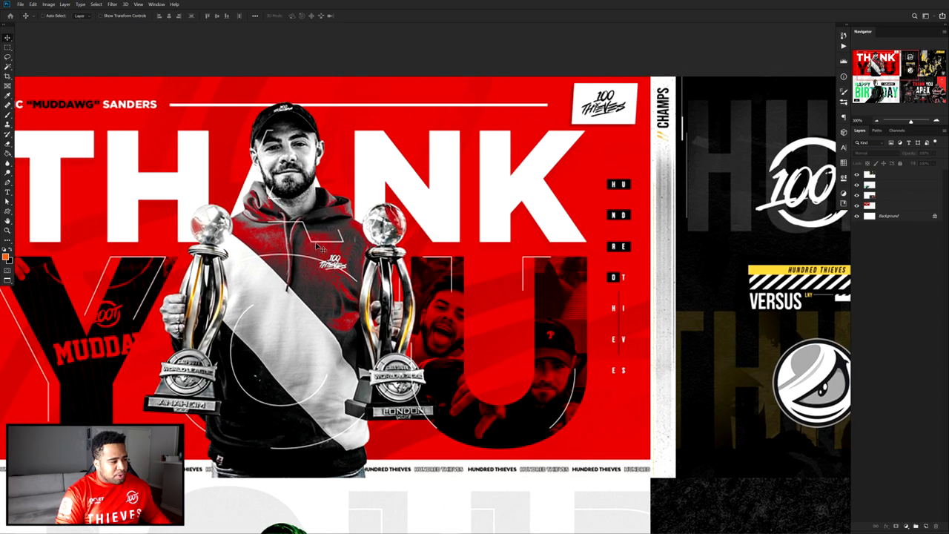
scroll(436, 267, right, 5)
drag(436, 267, 354, 315)
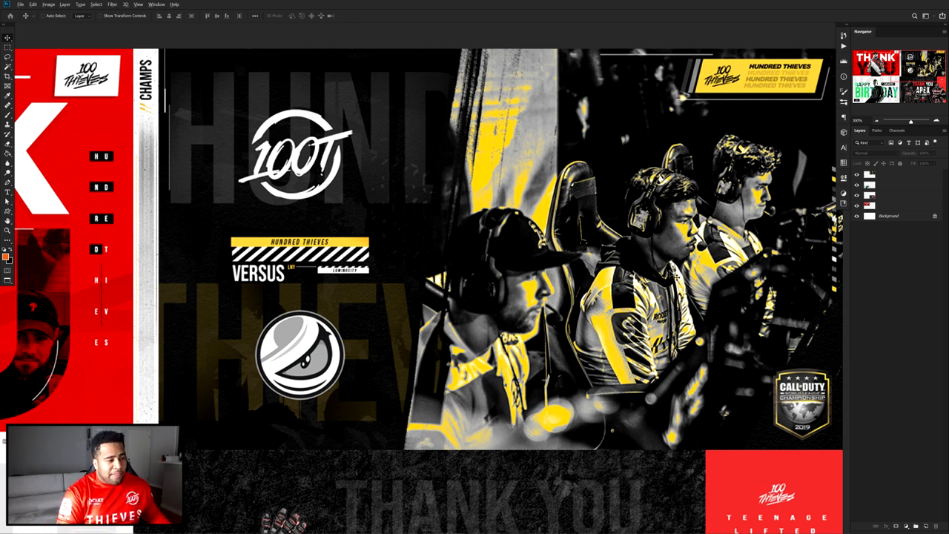
scroll(648, 296, down, 1)
scroll(645, 296, down, 4)
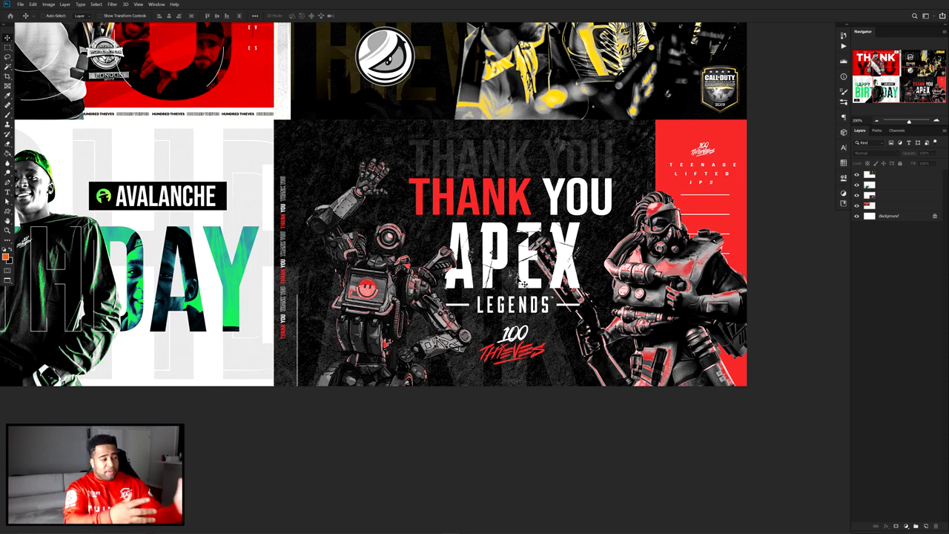
scroll(524, 280, left, 6)
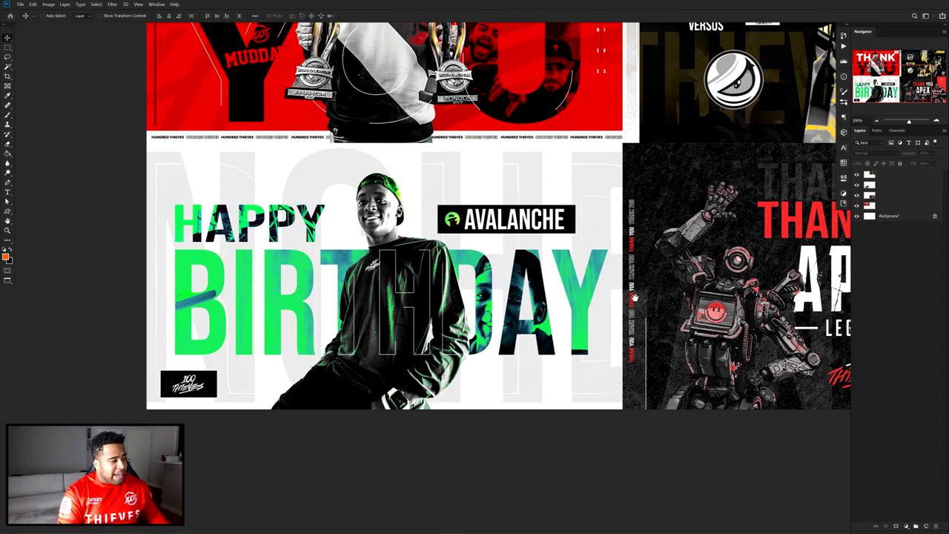
scroll(462, 280, up, 2)
scroll(504, 280, up, 1)
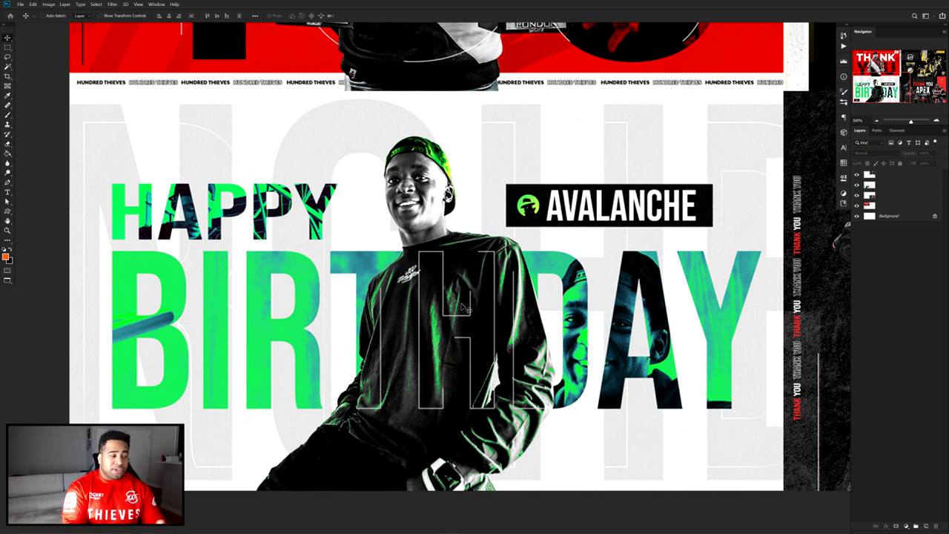
scroll(464, 308, down, 3)
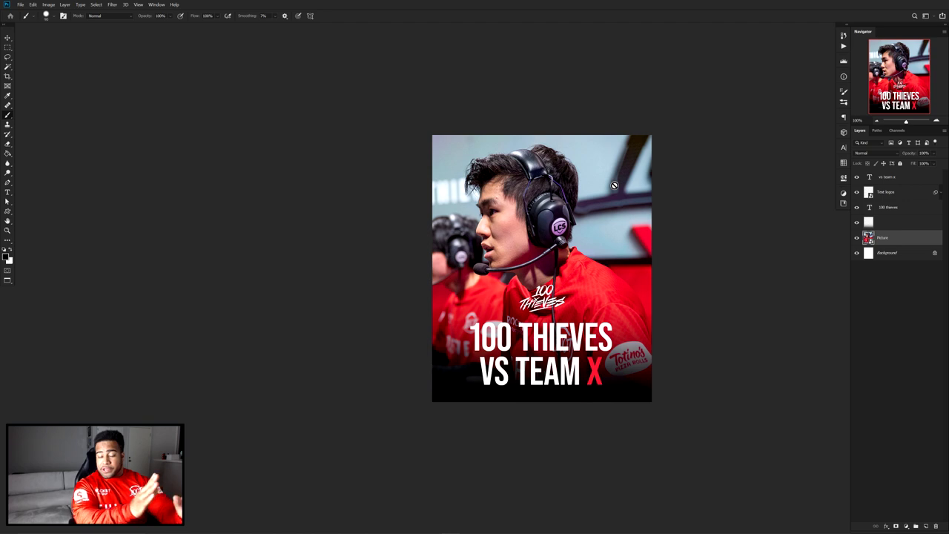
- With the Move tool active, apply Filter > Camera Raw Filter to the Picture layer
key(v)
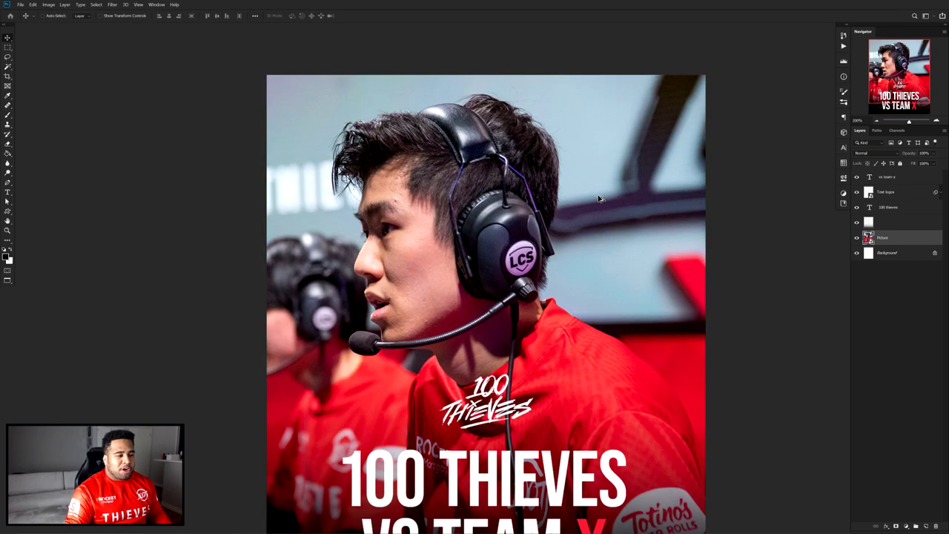
drag(601, 198, 581, 177)
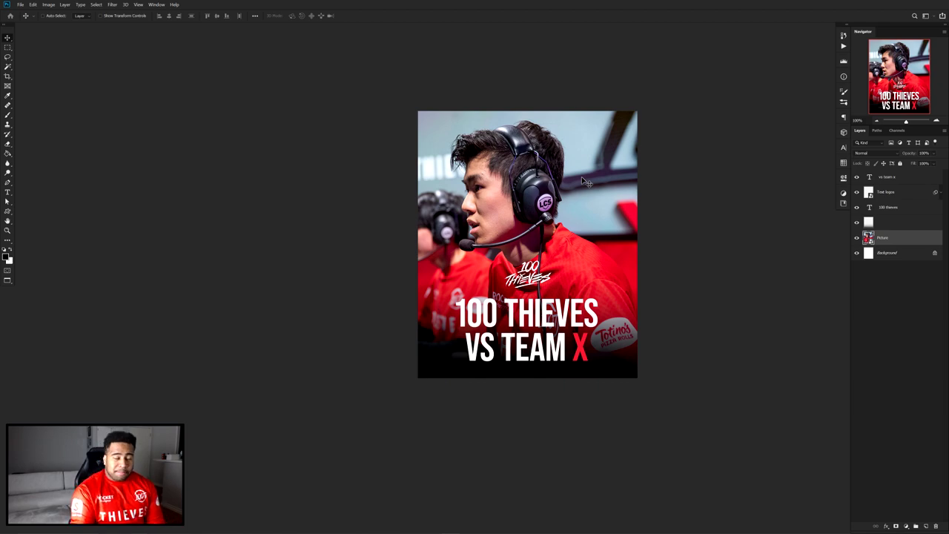
click(114, 6)
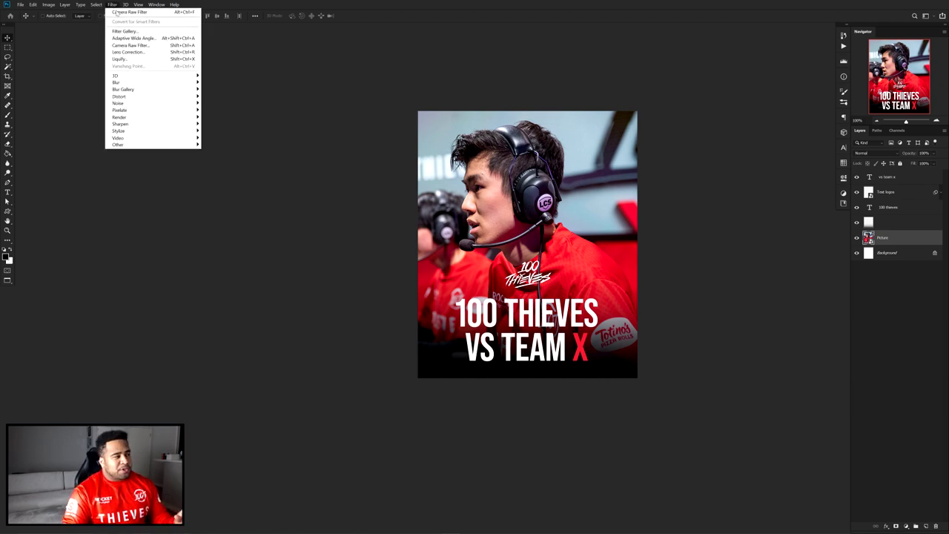
click(133, 48)
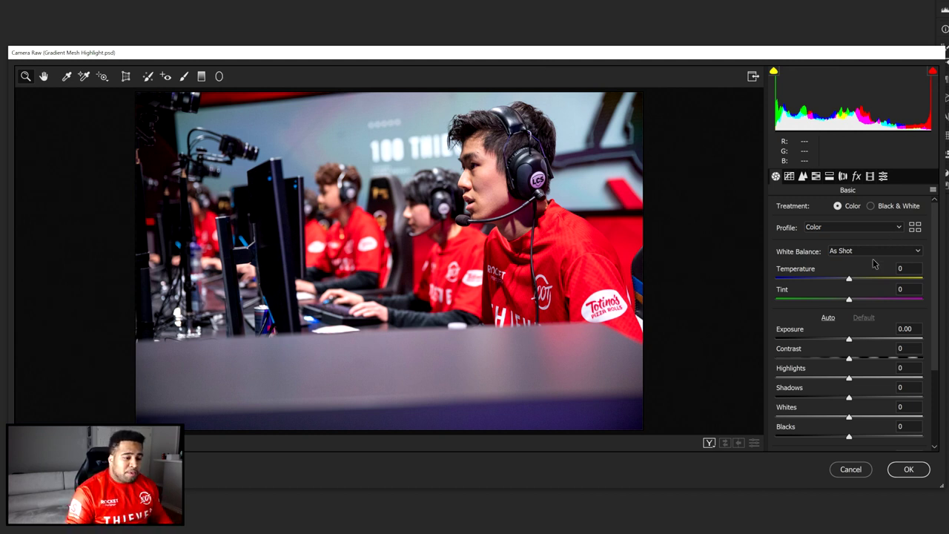
drag(935, 212, 933, 317)
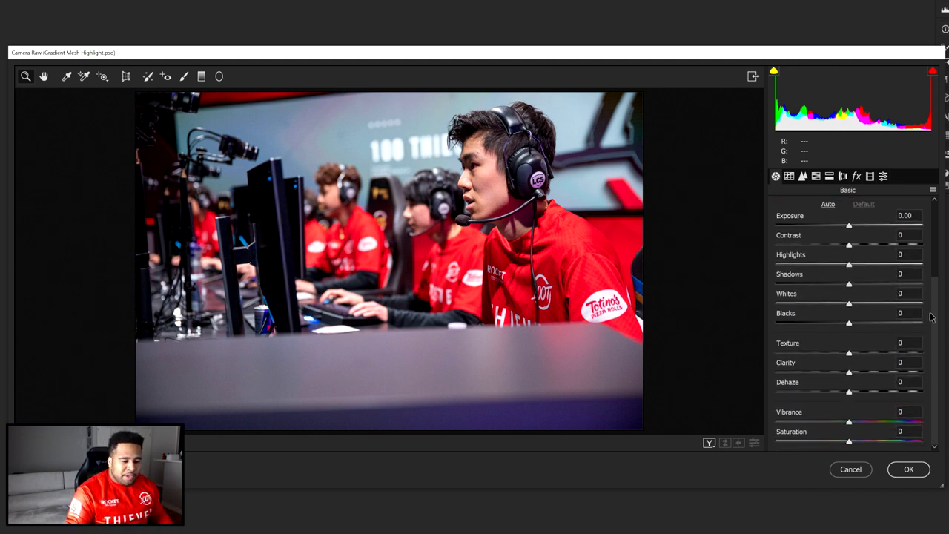
- Set Saturation -100 and Clarity 45, add Dehaze, raise Highlights and pull Blacks slightly negative
drag(849, 442, 759, 443)
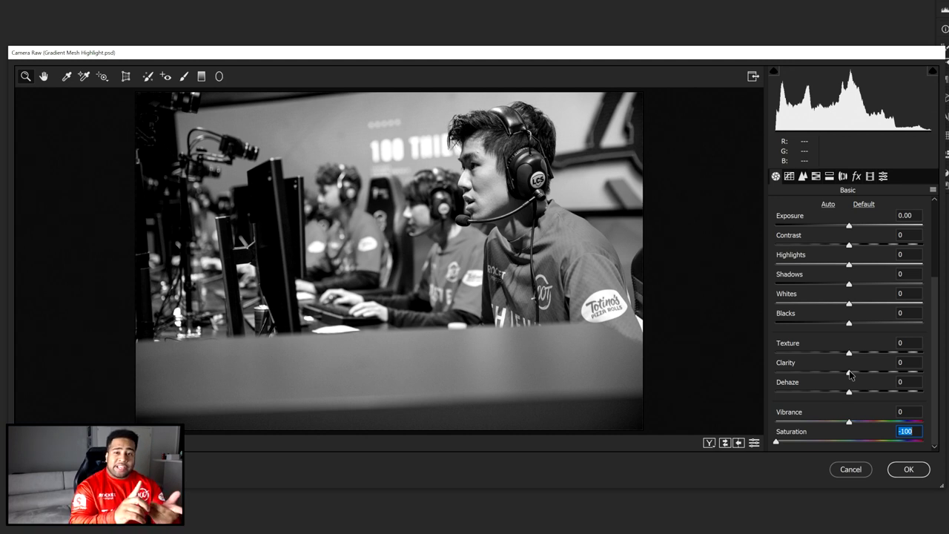
click(903, 362)
text(45)
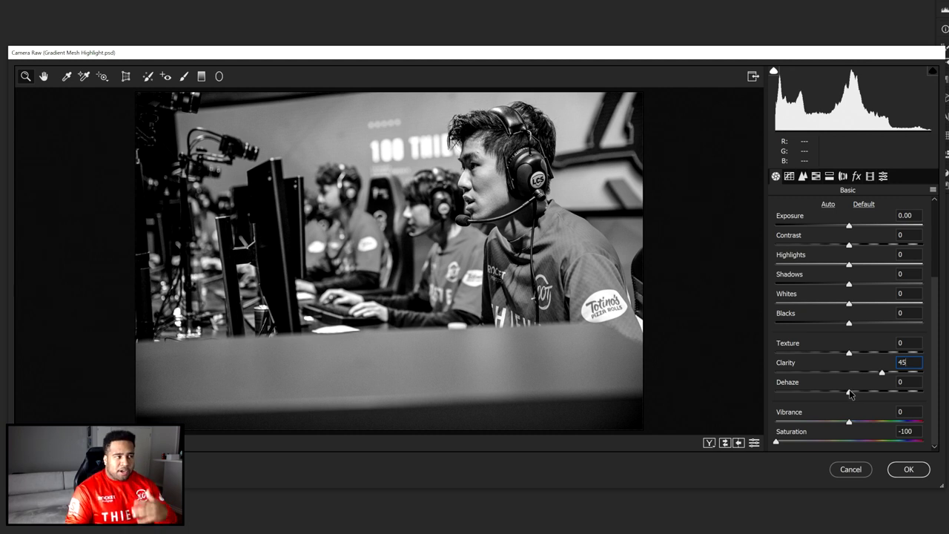
drag(850, 393, 873, 393)
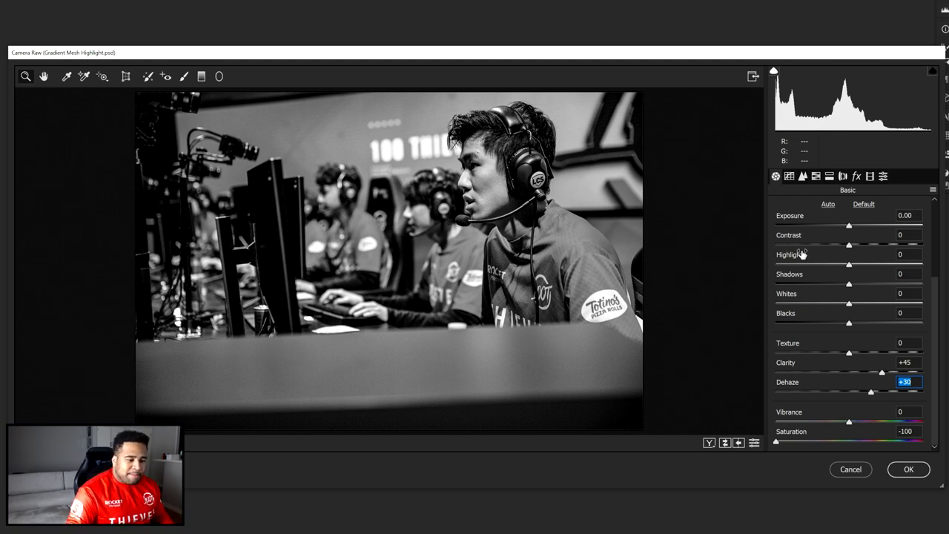
drag(850, 265, 875, 310)
click(850, 285)
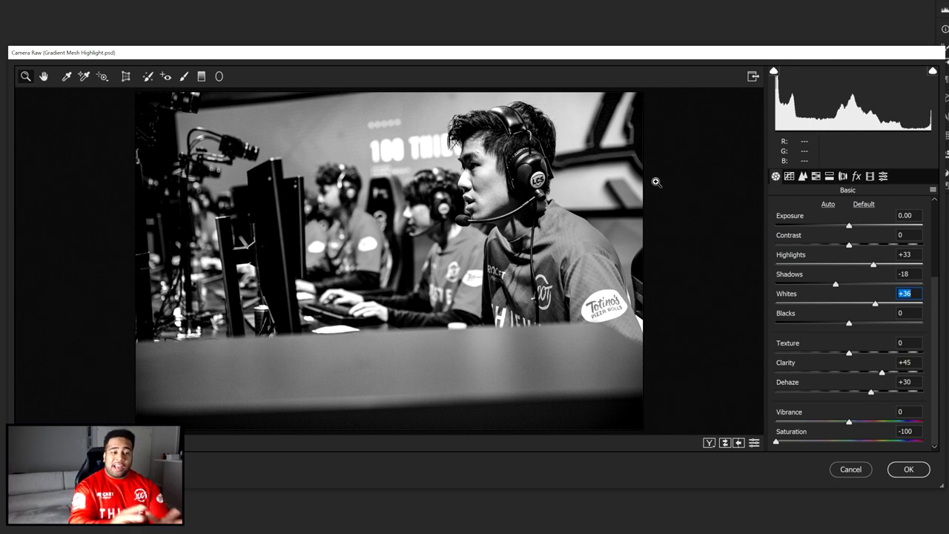
drag(850, 324, 849, 326)
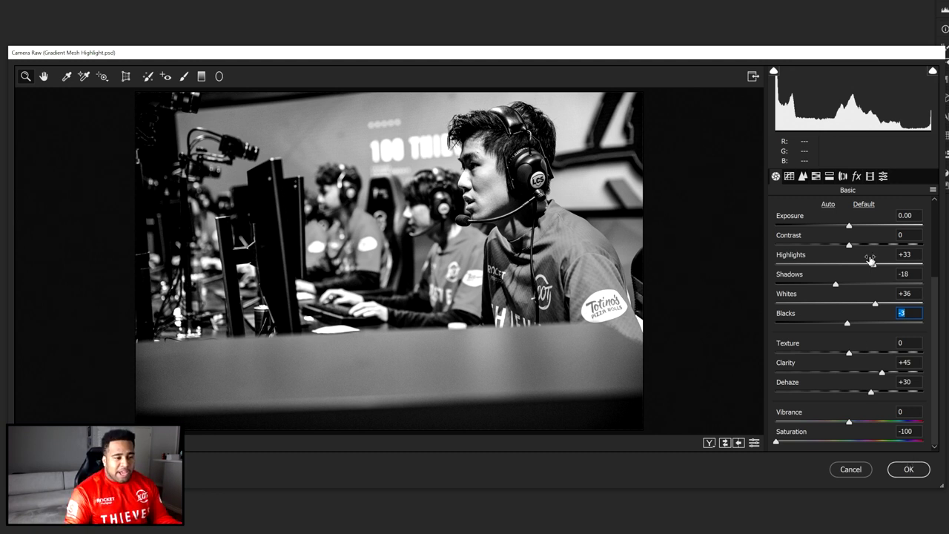
- Set the Detail panel's Sharpening Amount to 34
click(805, 176)
drag(777, 228, 905, 230)
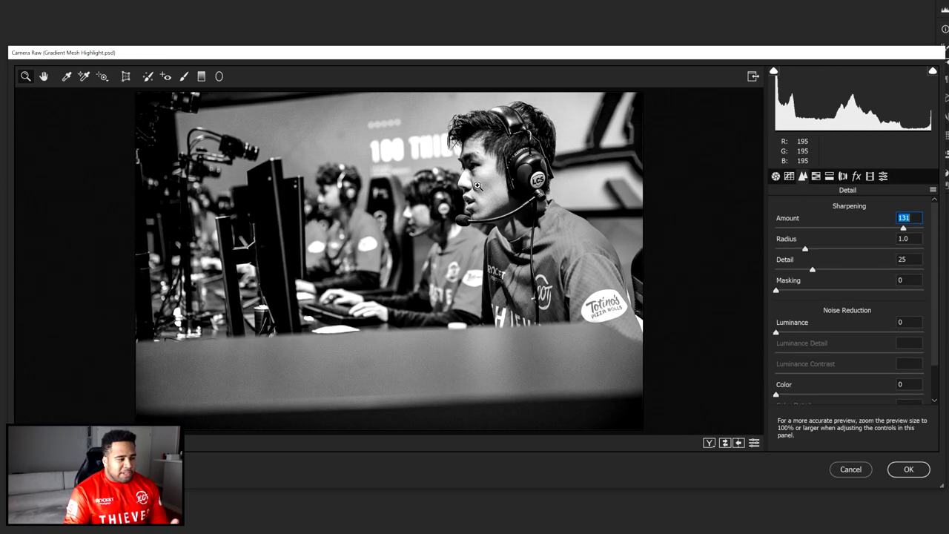
click(575, 180)
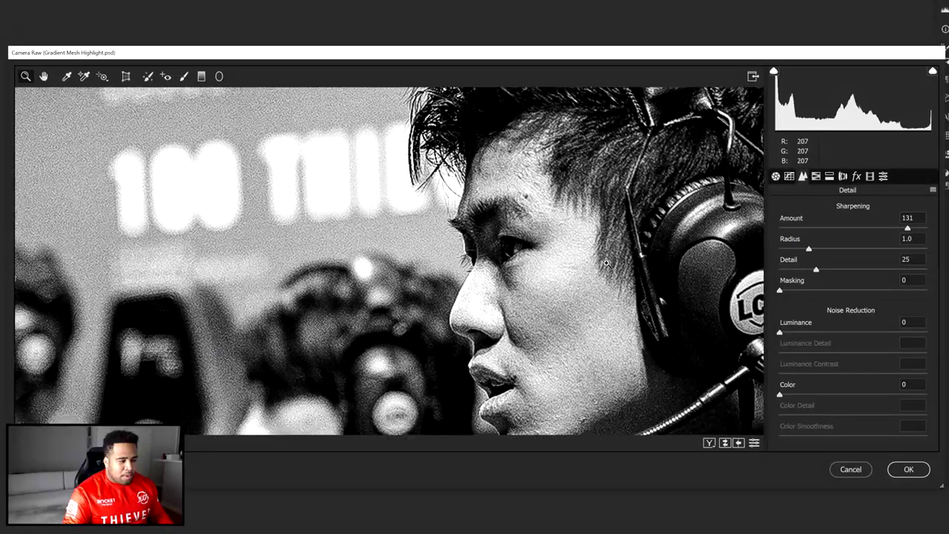
double_click(805, 227)
drag(780, 227, 817, 232)
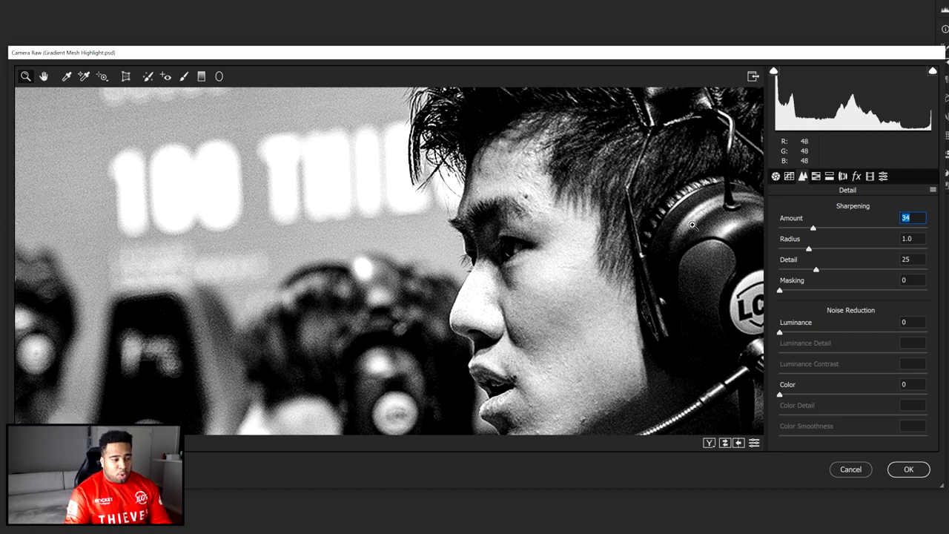
alt+click(647, 229)
- Compare Before/After side by side on the headset, then apply the Camera Raw edits
click(709, 443)
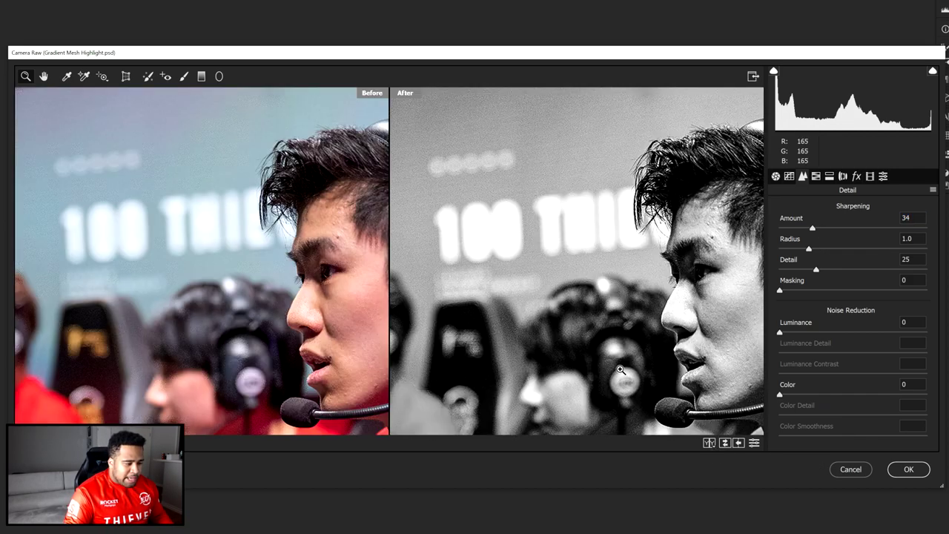
click(661, 404)
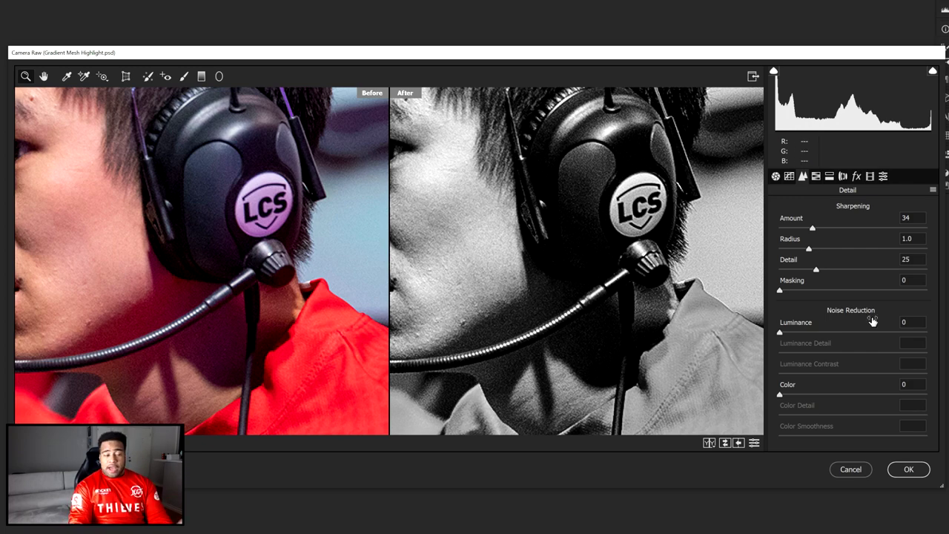
click(919, 468)
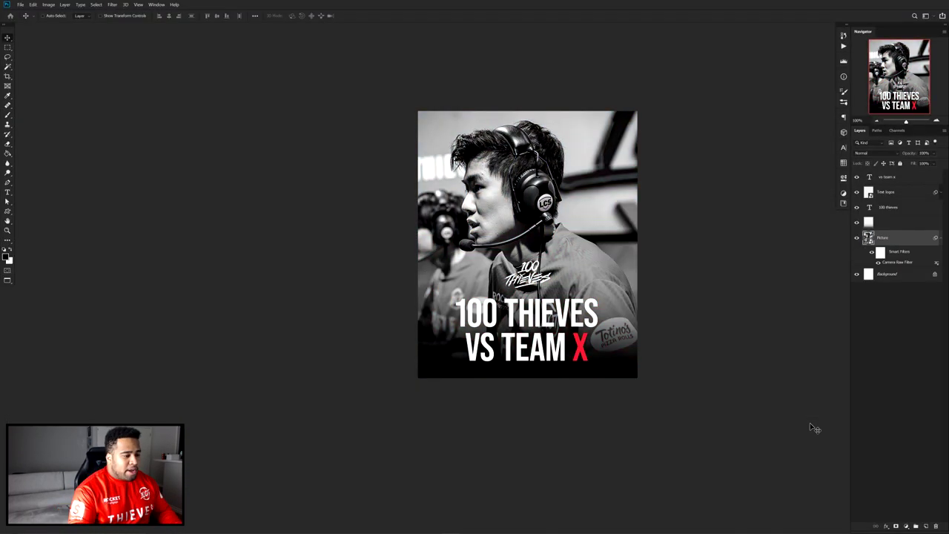
- Add a Gradient Map adjustment layer above Picture and open its Gradient Editor
drag(542, 255, 511, 265)
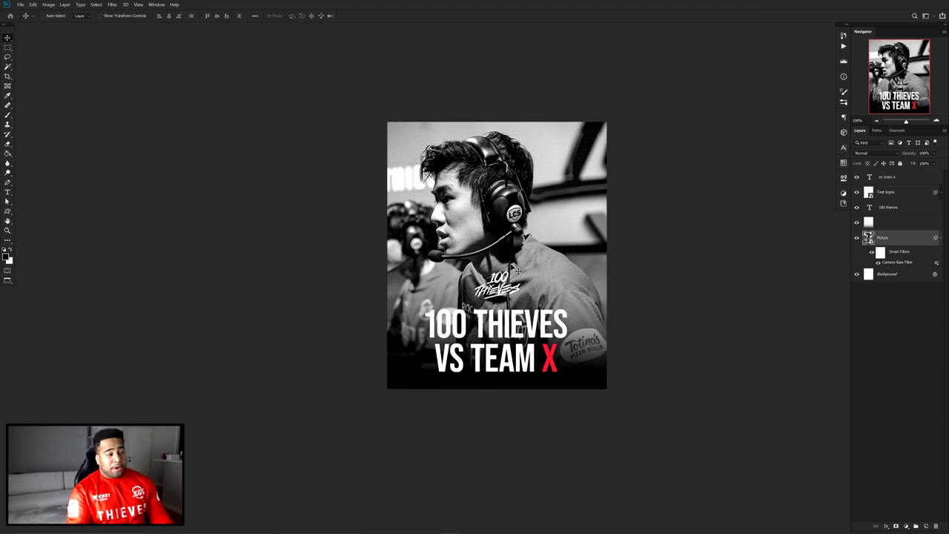
click(906, 526)
click(904, 512)
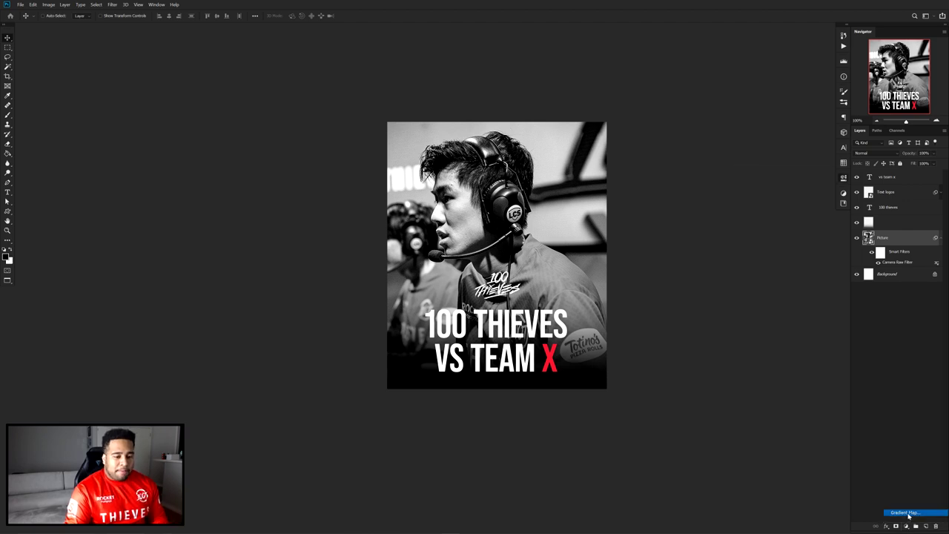
click(770, 204)
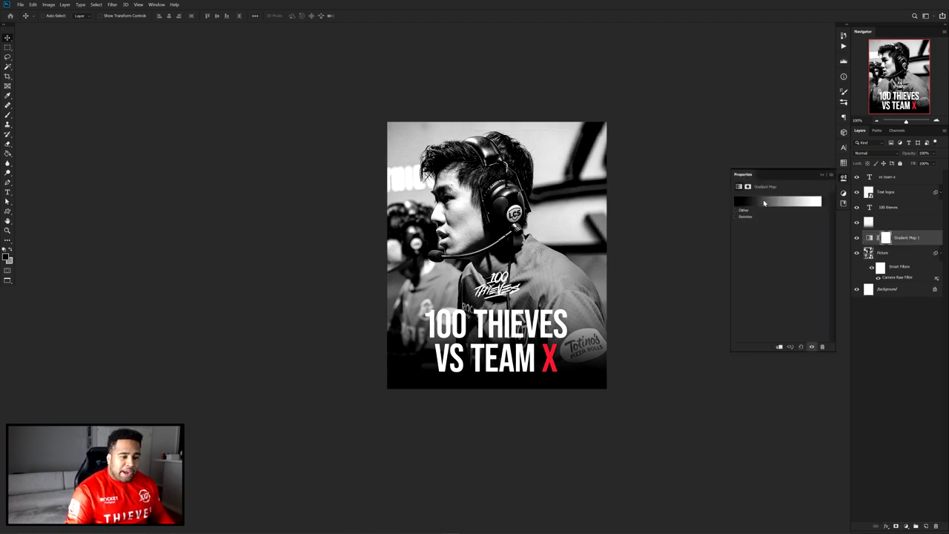
drag(810, 189, 815, 275)
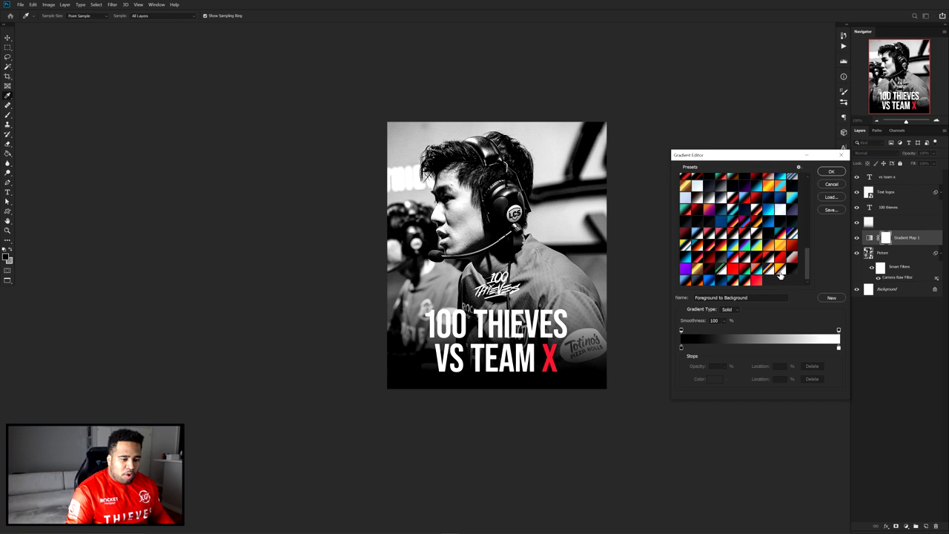
- Pick a red gradient preset and set both colour stops to pure red FF0000
click(757, 281)
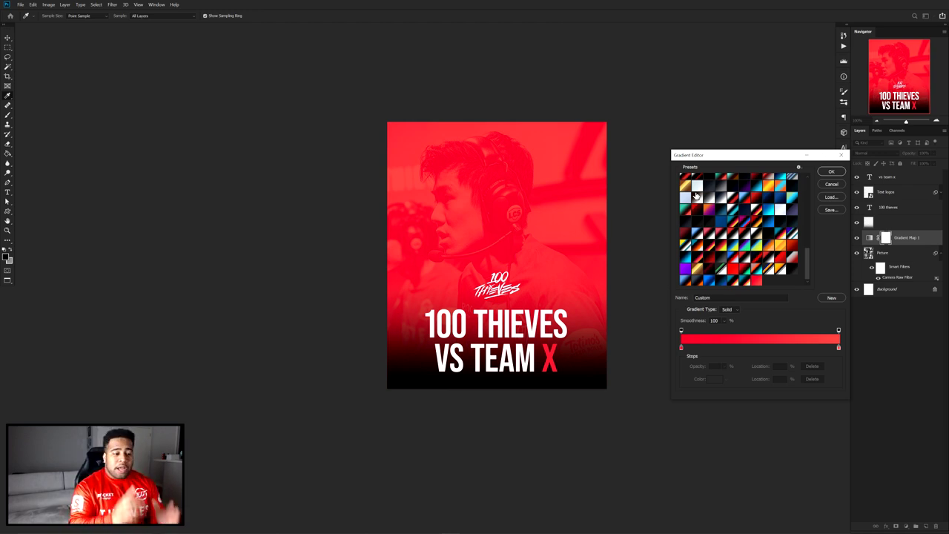
double_click(840, 349)
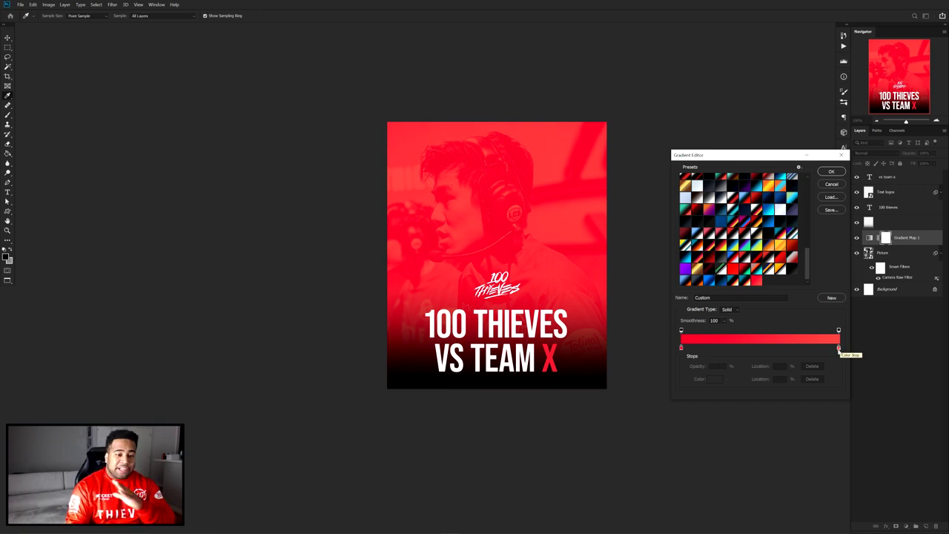
text(ff0030)
key(Return)
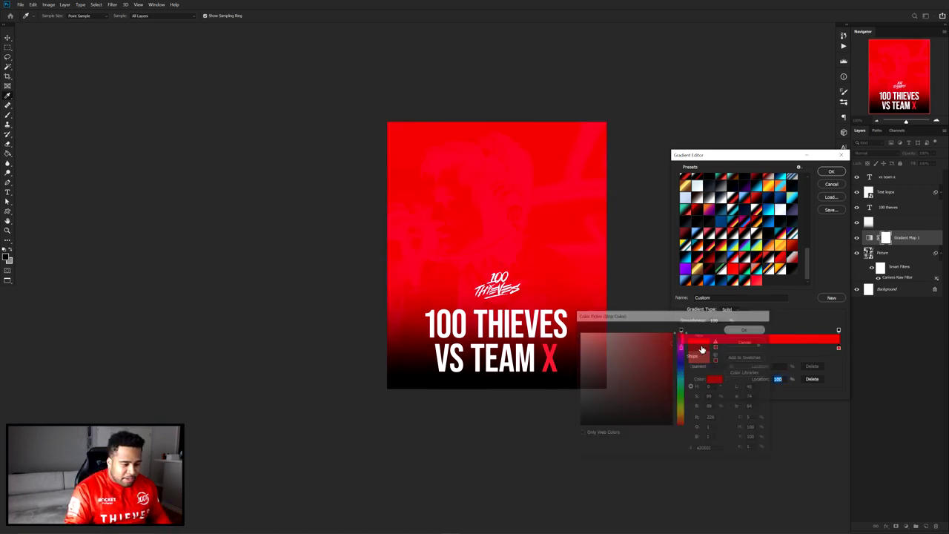
double_click(684, 351)
key(ctrl+v)
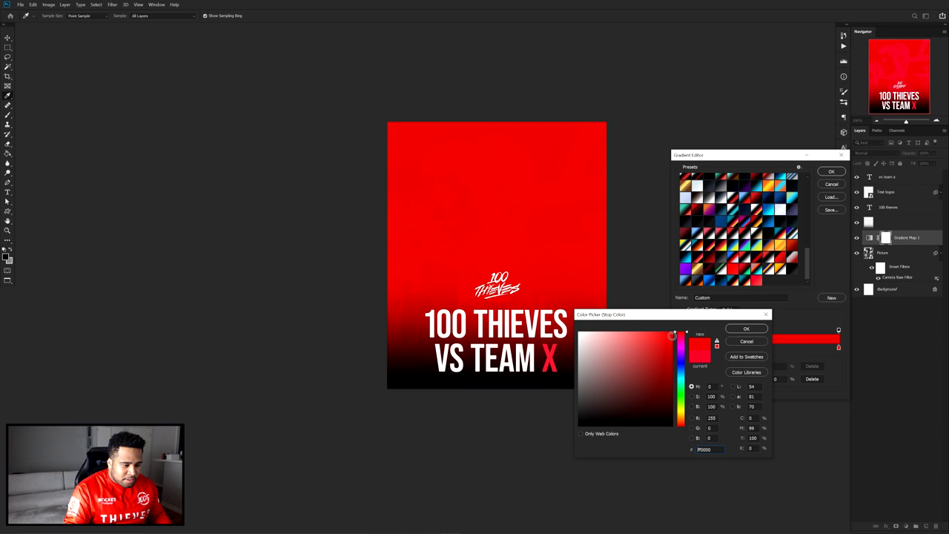
click(747, 329)
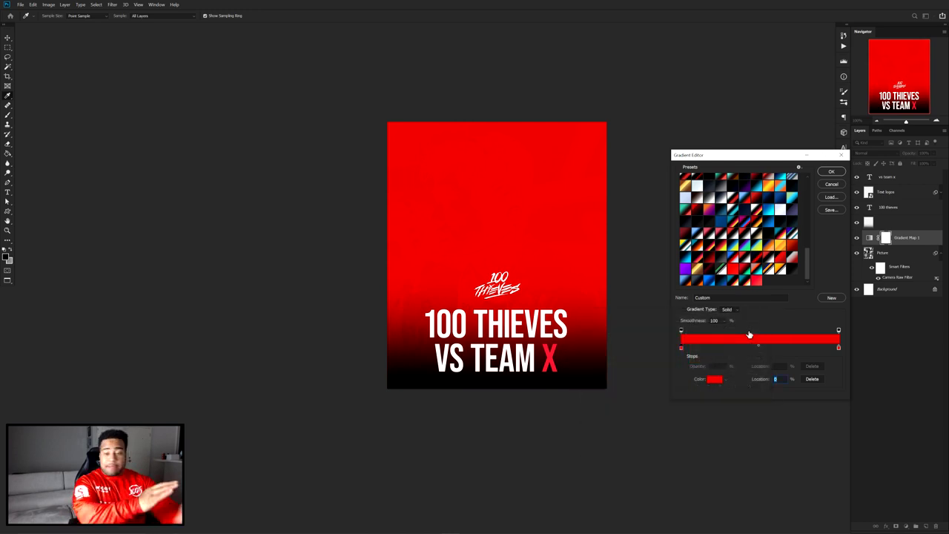